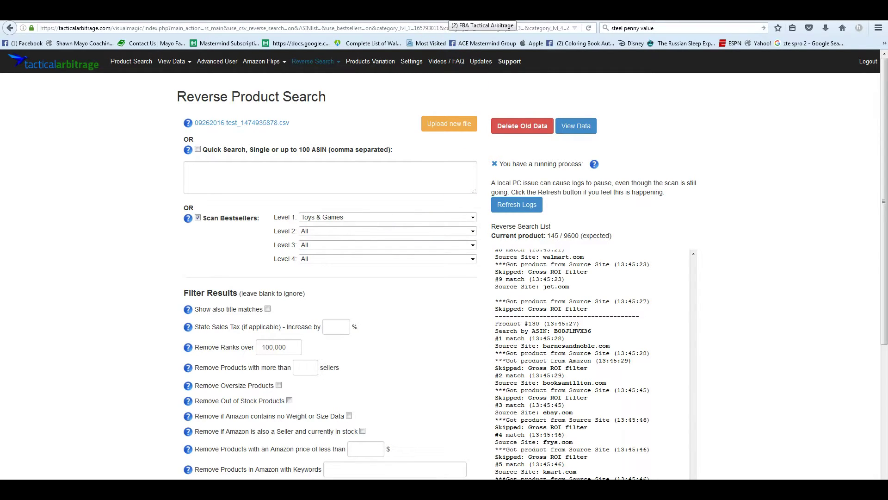
{"action": "left_click", "coordinate": [462, 13]}
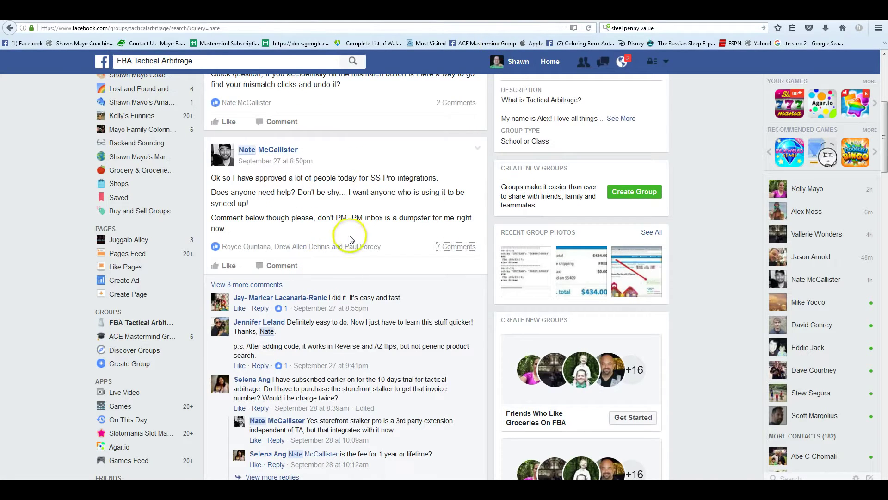
{"action": "scroll", "coordinate": [260, 218], "scroll_direction": "up", "scroll_amount": 2}
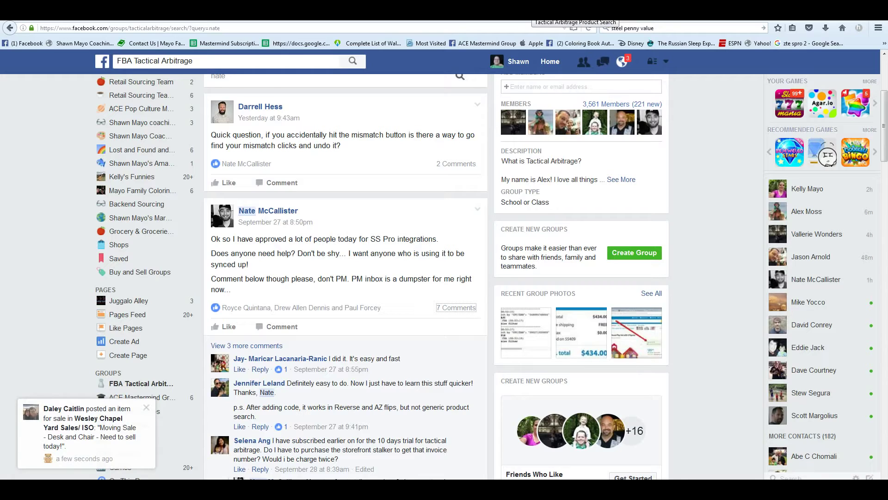
{"action": "key", "text": "ctrl+Tab"}
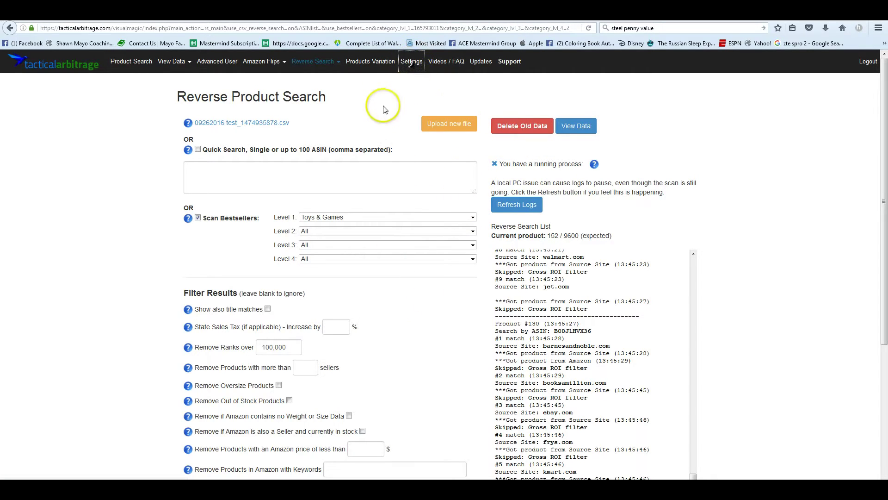
Step: Open the account Settings page and enter the Storefront Stalker key for the Bestsellers feature
{"action": "right_click", "coordinate": [415, 63]}
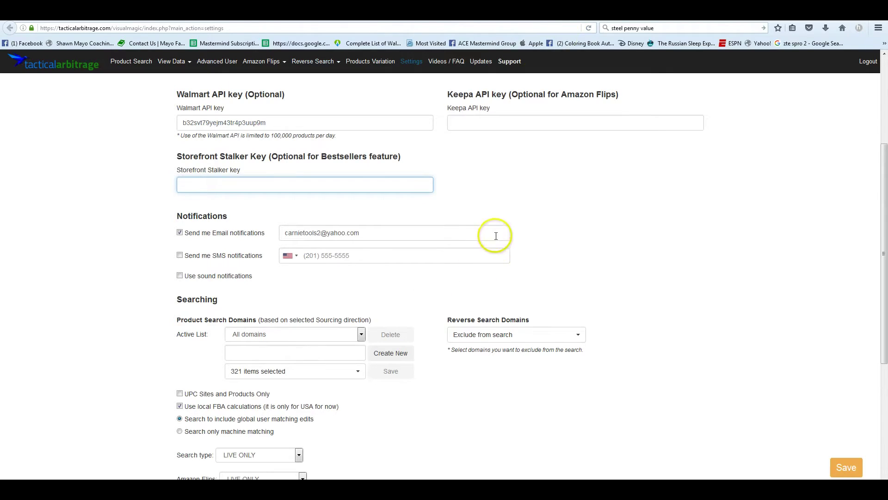
{"action": "scroll", "coordinate": [492, 267], "scroll_direction": "up", "scroll_amount": 3}
{"action": "scroll", "coordinate": [494, 268], "scroll_direction": "down", "scroll_amount": 2}
{"action": "scroll", "coordinate": [495, 271], "scroll_direction": "up", "scroll_amount": 2}
{"action": "scroll", "coordinate": [159, 278], "scroll_direction": "down", "scroll_amount": 2}
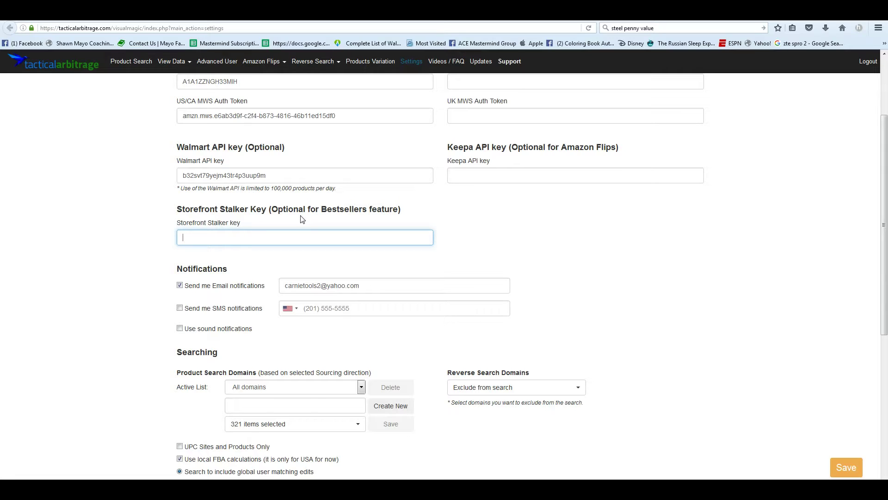
{"action": "type", "text": "123456789"}
{"action": "scroll", "coordinate": [431, 388], "scroll_direction": "down", "scroll_amount": 3}
{"action": "scroll", "coordinate": [434, 392], "scroll_direction": "up", "scroll_amount": 3}
{"action": "scroll", "coordinate": [237, 338], "scroll_direction": "down", "scroll_amount": 4}
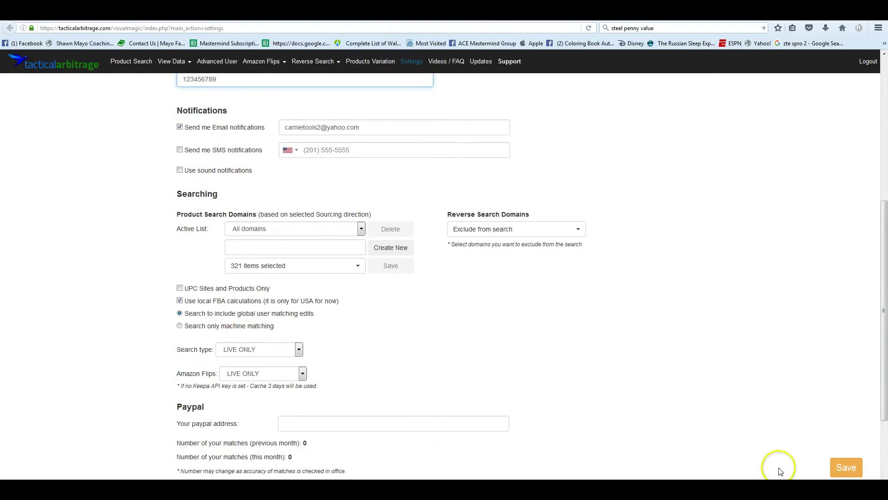
Step: Save the updated Settings with the new Storefront Stalker key
{"action": "left_click", "coordinate": [845, 468]}
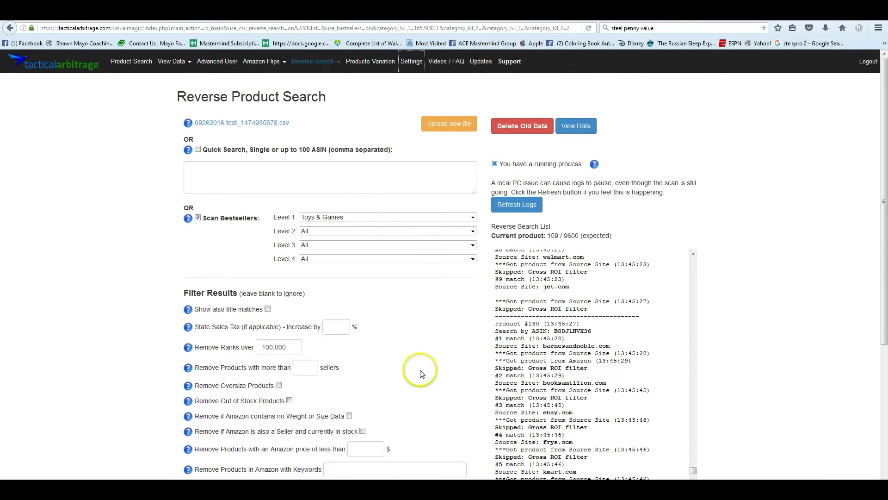
{"action": "scroll", "coordinate": [470, 331], "scroll_direction": "down", "scroll_amount": 2}
{"action": "scroll", "coordinate": [474, 324], "scroll_direction": "up", "scroll_amount": 2}
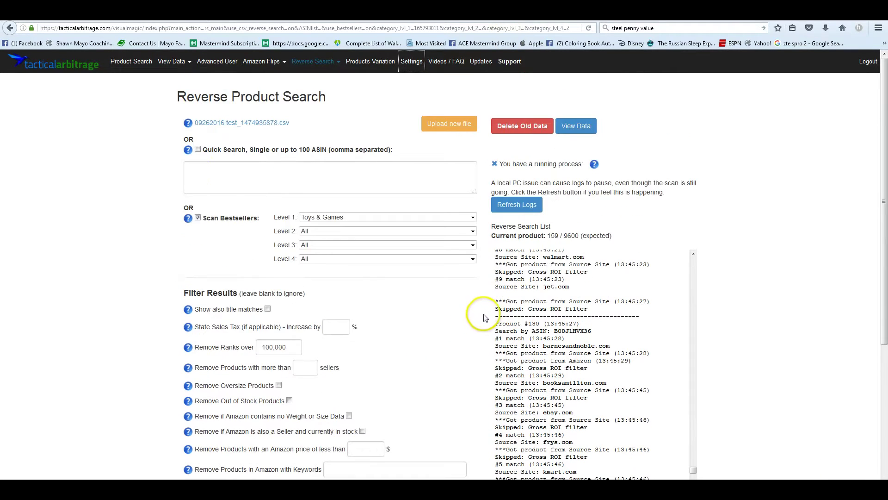
{"action": "scroll", "coordinate": [220, 187], "scroll_direction": "down", "scroll_amount": 2}
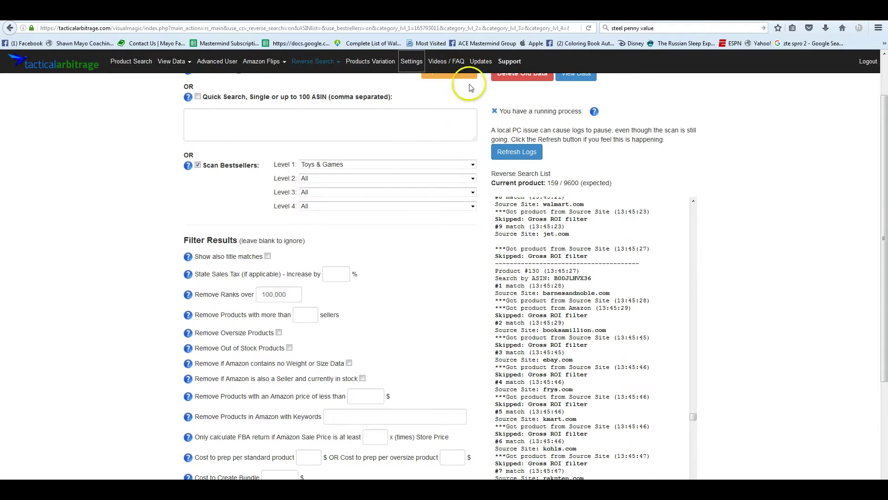
Step: Abort the running Toys & Games reverse scan, leaving a blank Reverse Product Search form
{"action": "left_click", "coordinate": [494, 112]}
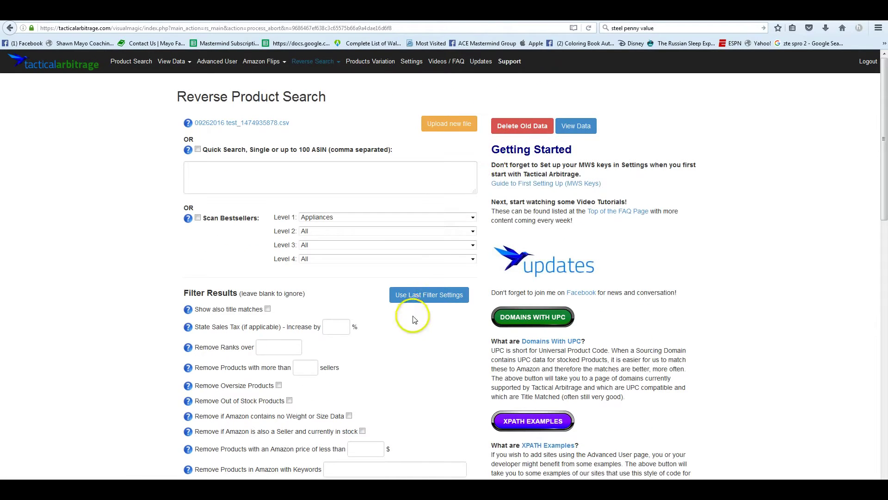
{"action": "scroll", "coordinate": [428, 308], "scroll_direction": "down", "scroll_amount": 2}
{"action": "scroll", "coordinate": [277, 319], "scroll_direction": "up", "scroll_amount": 2}
Step: Turn on Scan Bestsellers and choose Toys & Games as the Level 1 category
{"action": "left_click", "coordinate": [199, 219]}
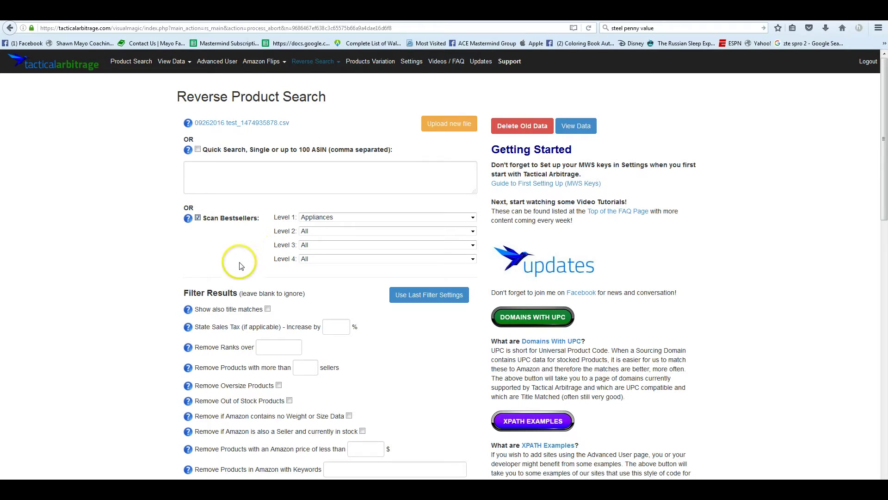
{"action": "left_click", "coordinate": [401, 217]}
{"action": "left_click", "coordinate": [401, 217]}
{"action": "left_click", "coordinate": [401, 217]}
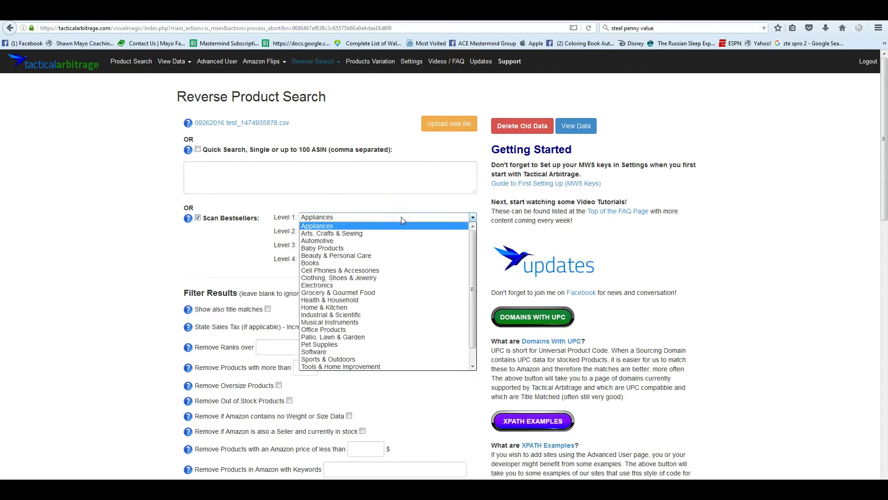
{"action": "scroll", "coordinate": [422, 271], "scroll_direction": "down", "scroll_amount": 1}
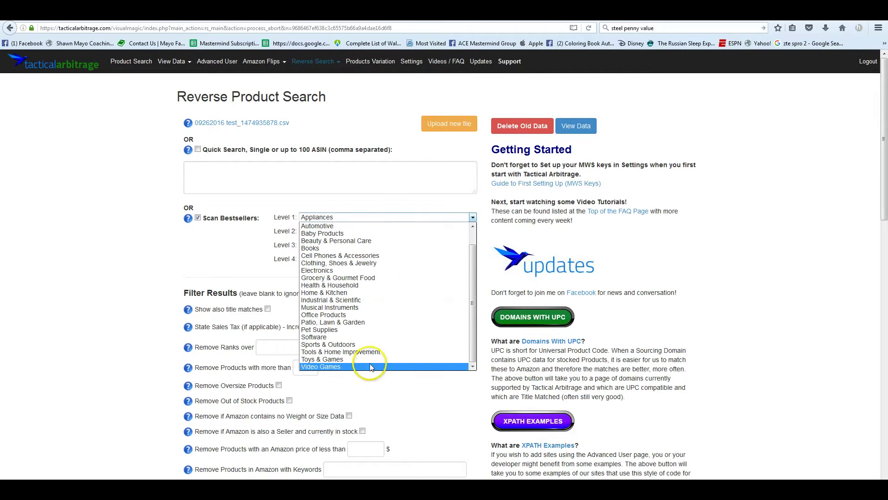
{"action": "left_click", "coordinate": [391, 359]}
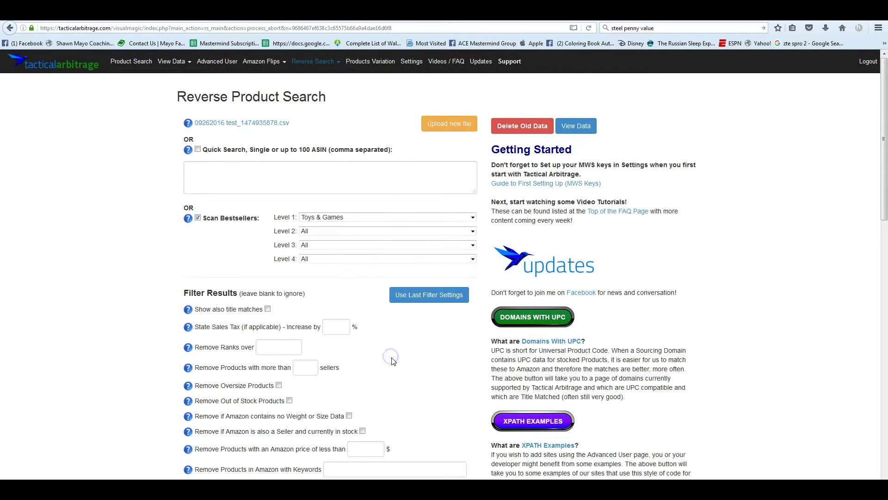
Step: Set Levels 2–4 to Building Toys, Building Sets and Storage & Accessories
{"action": "left_click", "coordinate": [389, 232]}
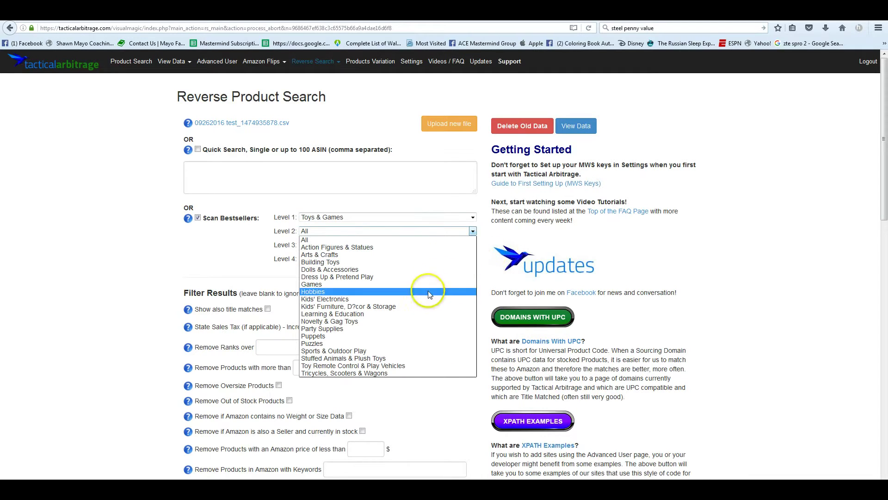
{"action": "left_click", "coordinate": [436, 262]}
{"action": "left_click", "coordinate": [387, 244]}
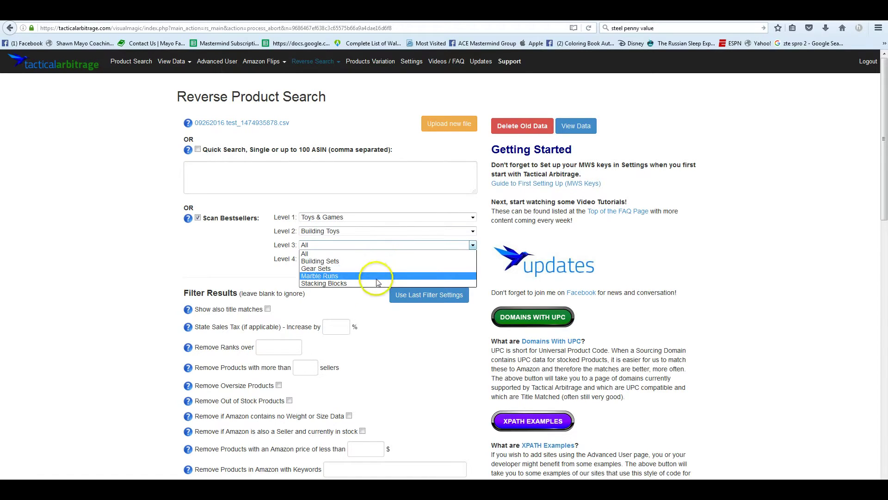
{"action": "left_click", "coordinate": [375, 262]}
{"action": "left_click", "coordinate": [363, 259]}
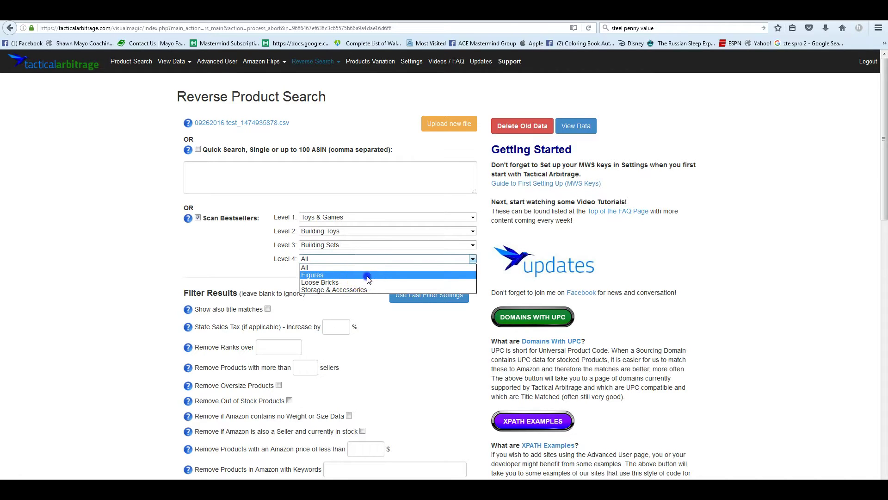
{"action": "left_click", "coordinate": [363, 290]}
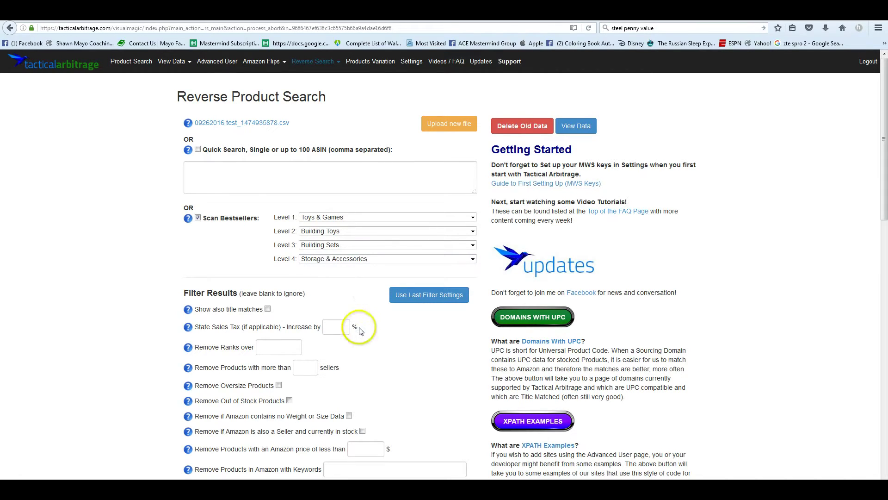
Step: Apply Use Last Filter Settings, keeping Building Toys as the second-level category
{"action": "left_click", "coordinate": [431, 296]}
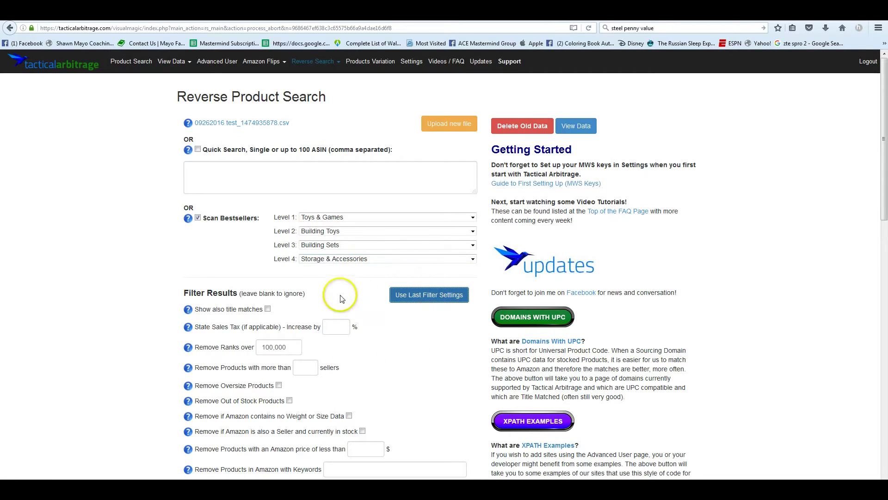
{"action": "left_click", "coordinate": [385, 232]}
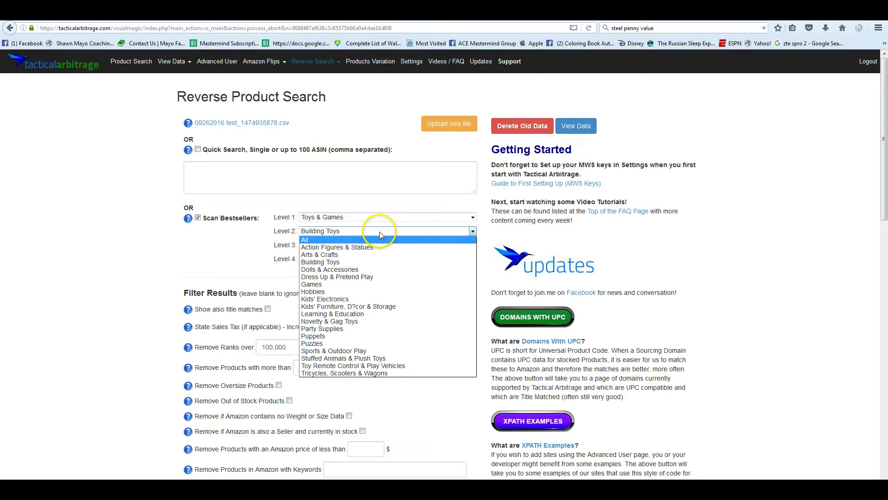
{"action": "left_click", "coordinate": [386, 230]}
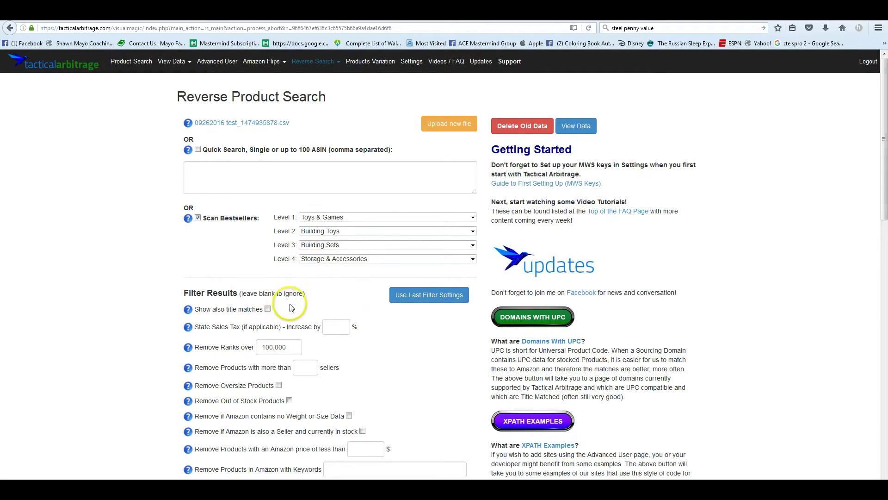
{"action": "scroll", "coordinate": [416, 352], "scroll_direction": "down", "scroll_amount": 2}
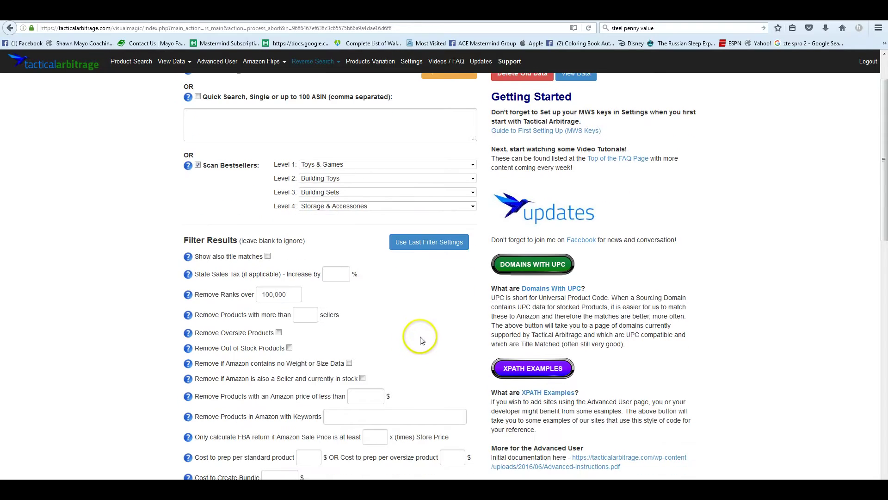
{"action": "scroll", "coordinate": [414, 351], "scroll_direction": "up", "scroll_amount": 2}
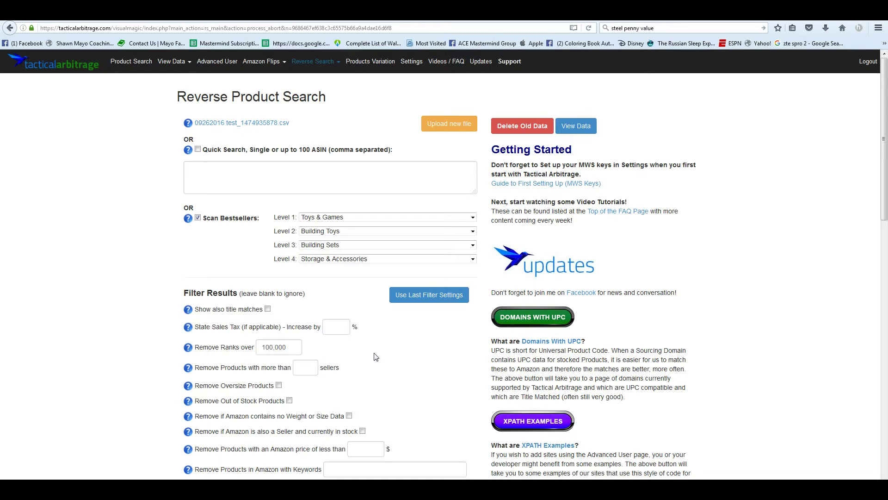
{"action": "scroll", "coordinate": [394, 366], "scroll_direction": "down", "scroll_amount": 5}
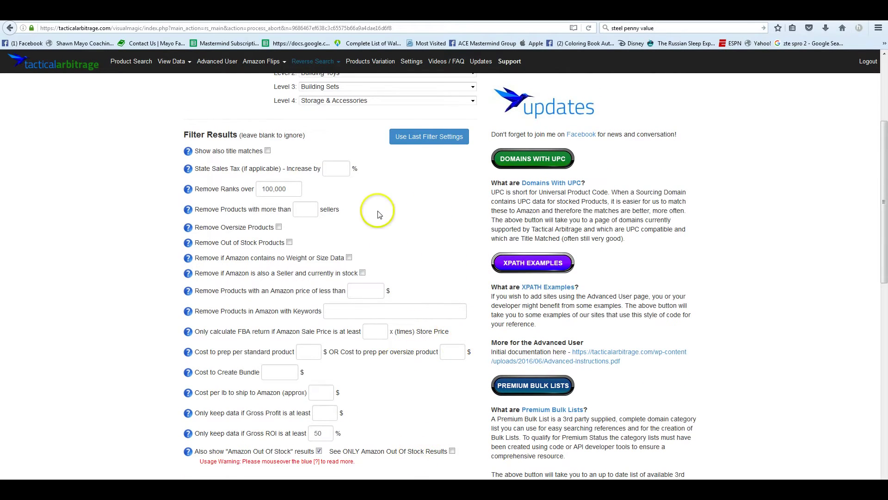
{"action": "scroll", "coordinate": [396, 248], "scroll_direction": "down", "scroll_amount": 3}
{"action": "scroll", "coordinate": [324, 278], "scroll_direction": "down", "scroll_amount": 2}
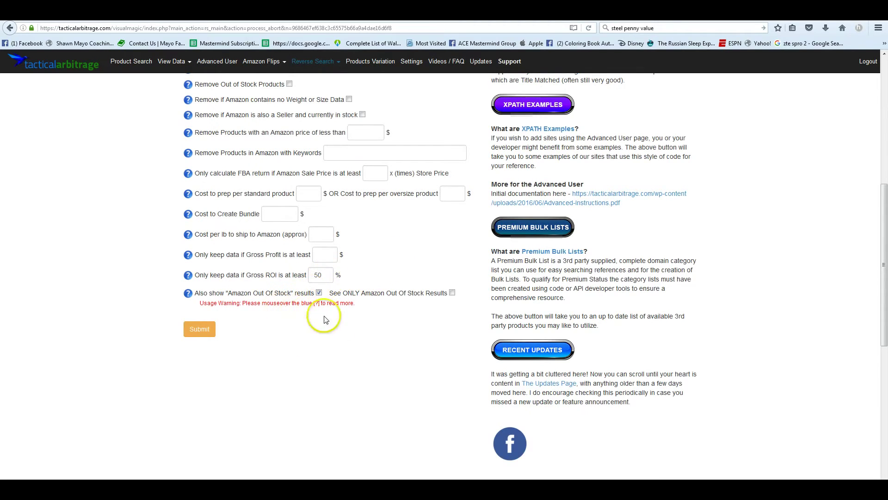
{"action": "scroll", "coordinate": [403, 290], "scroll_direction": "up", "scroll_amount": 10}
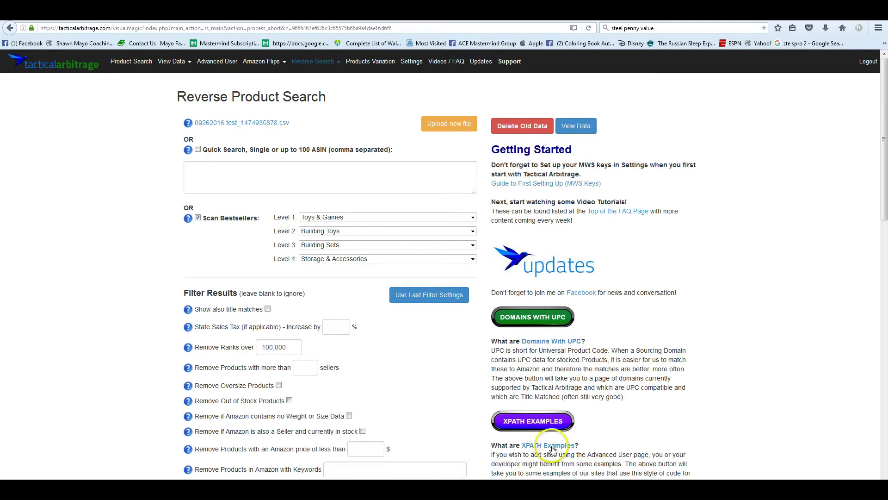
{"action": "left_click", "coordinate": [534, 319]}
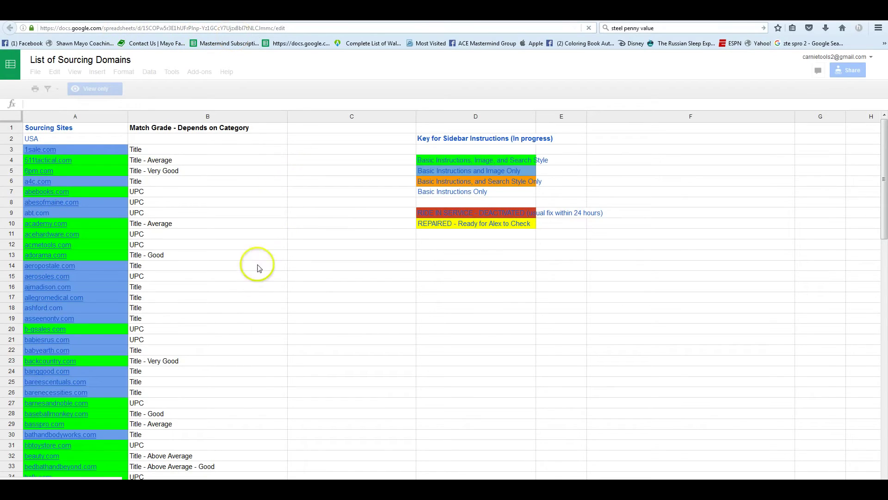
{"action": "scroll", "coordinate": [222, 327], "scroll_direction": "down", "scroll_amount": 3}
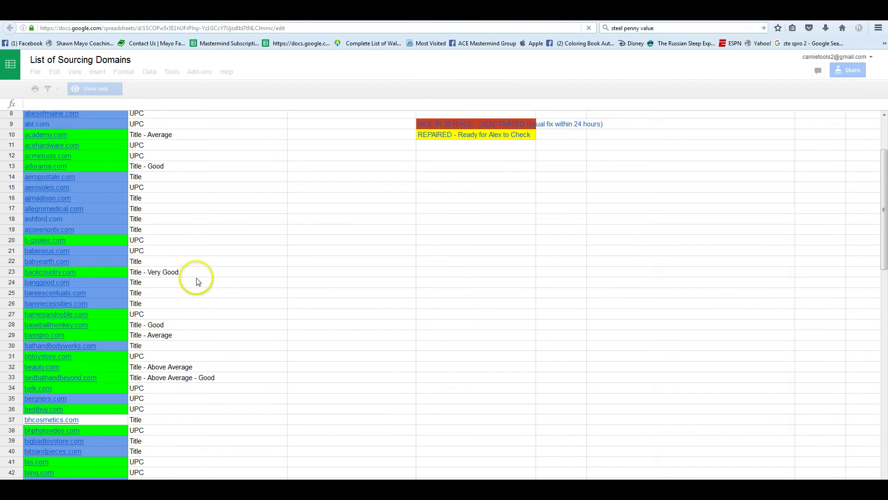
{"action": "scroll", "coordinate": [162, 296], "scroll_direction": "down", "scroll_amount": 3}
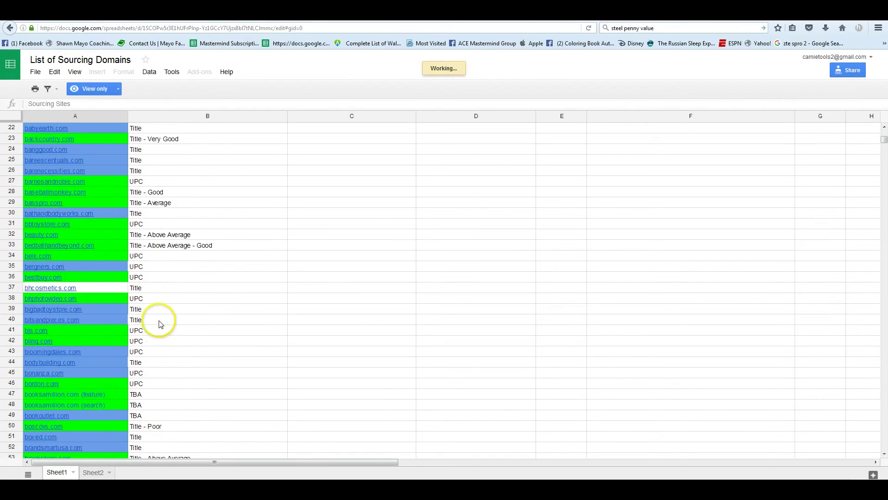
{"action": "scroll", "coordinate": [175, 298], "scroll_direction": "up", "scroll_amount": 3}
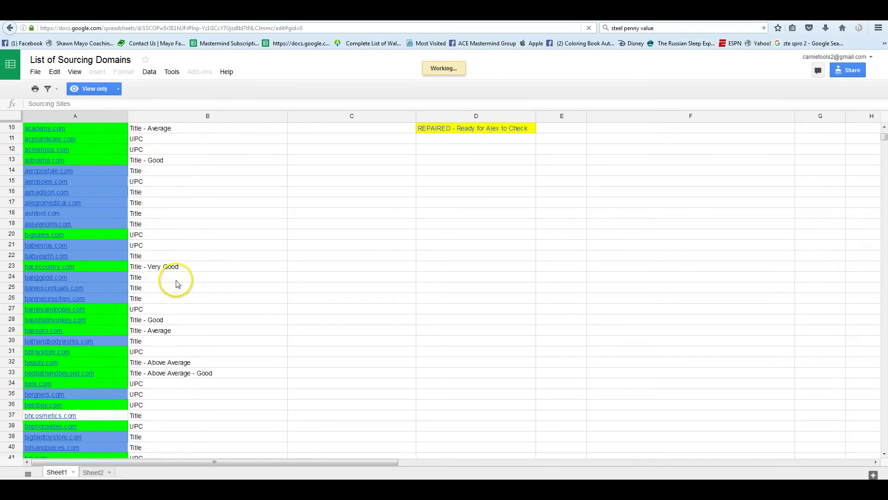
{"action": "scroll", "coordinate": [177, 284], "scroll_direction": "up", "scroll_amount": 3}
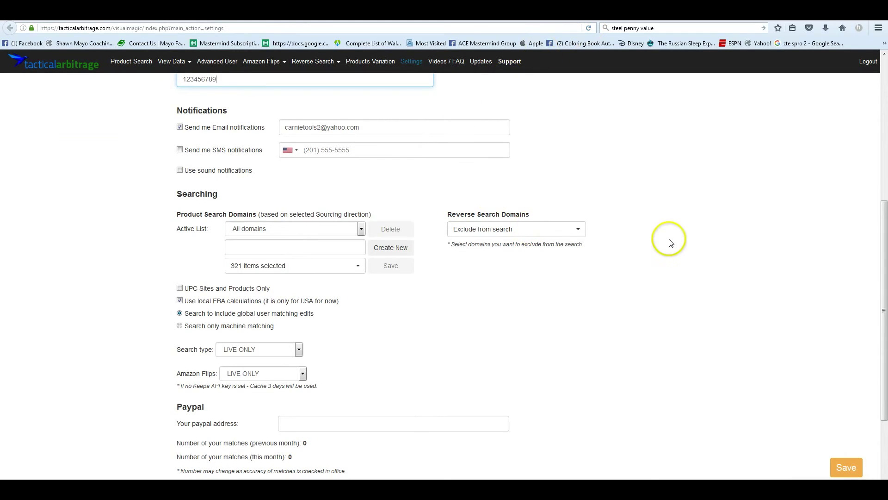
{"action": "scroll", "coordinate": [671, 241], "scroll_direction": "up", "scroll_amount": 6}
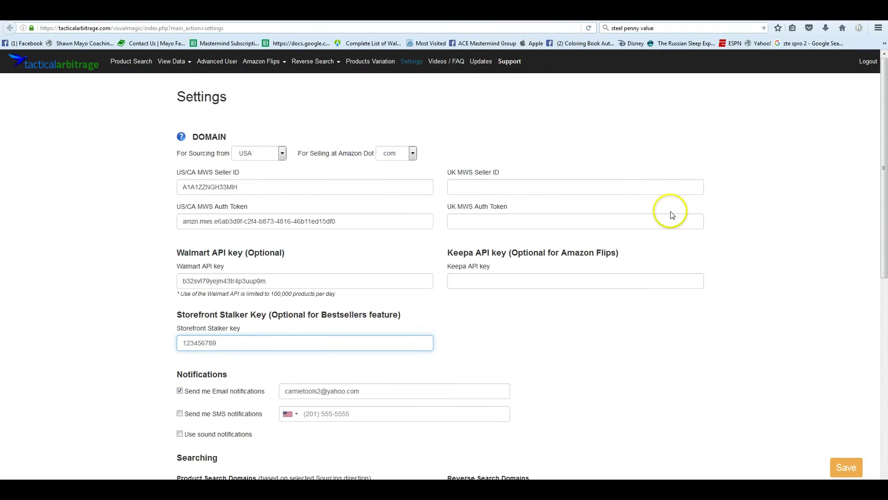
{"action": "left_click", "coordinate": [259, 155]}
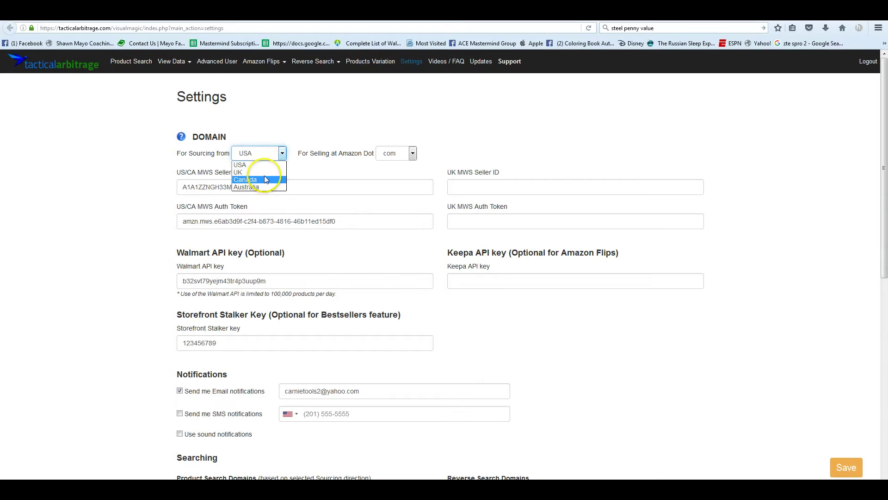
{"action": "left_click", "coordinate": [293, 124]}
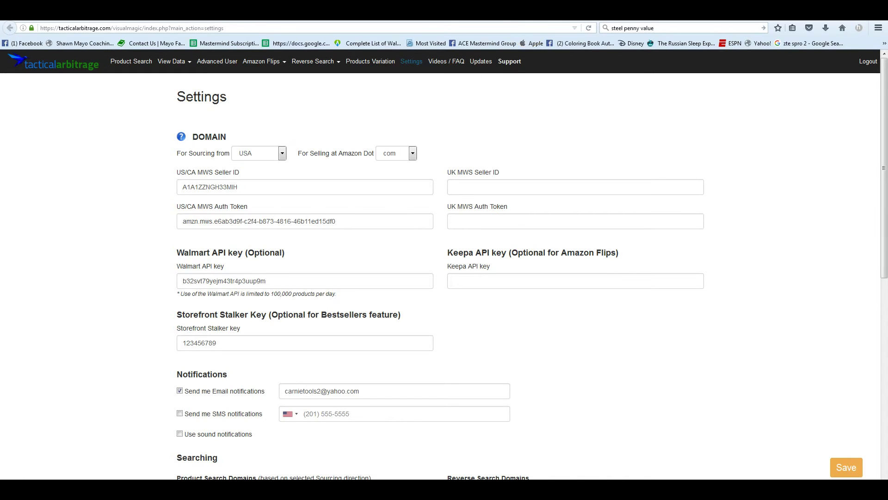
{"action": "key", "text": "ctrl+Tab"}
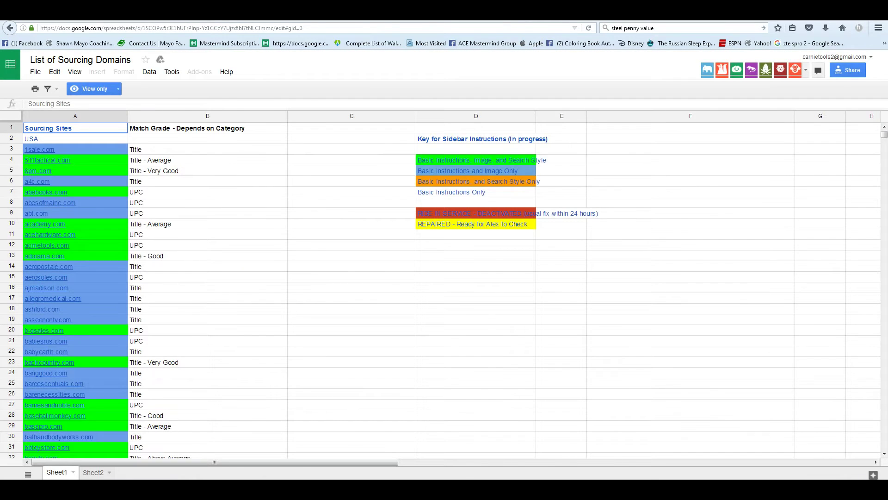
Step: Switch back to the Tactical Arbitrage Reverse Product Search tab with Ctrl+Tab
{"action": "key", "text": "ctrl+Tab"}
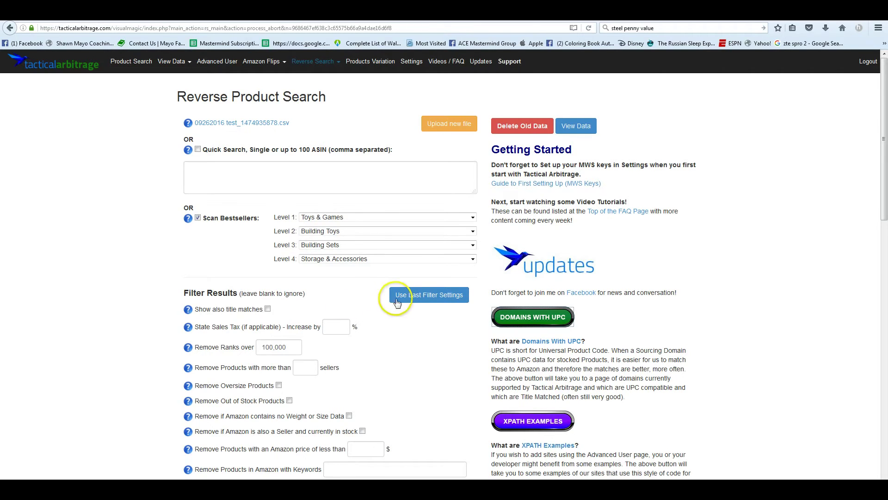
Step: Submit the Scan Bestsellers search for the Storage & Accessories bestsellers
{"action": "scroll", "coordinate": [423, 341], "scroll_direction": "down", "scroll_amount": 6}
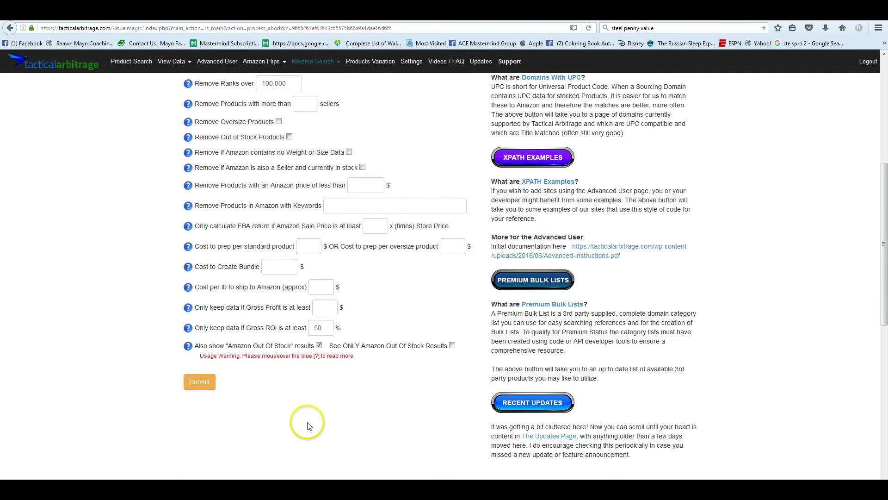
{"action": "scroll", "coordinate": [308, 422], "scroll_direction": "up", "scroll_amount": 5}
{"action": "scroll", "coordinate": [308, 425], "scroll_direction": "down", "scroll_amount": 3}
{"action": "scroll", "coordinate": [308, 425], "scroll_direction": "down", "scroll_amount": 2}
{"action": "left_click", "coordinate": [199, 383]}
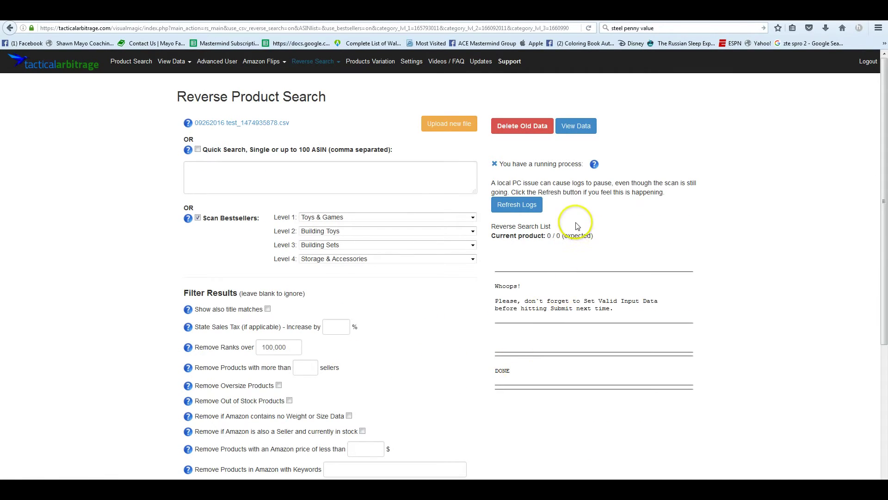
{"action": "left_click", "coordinate": [343, 371]}
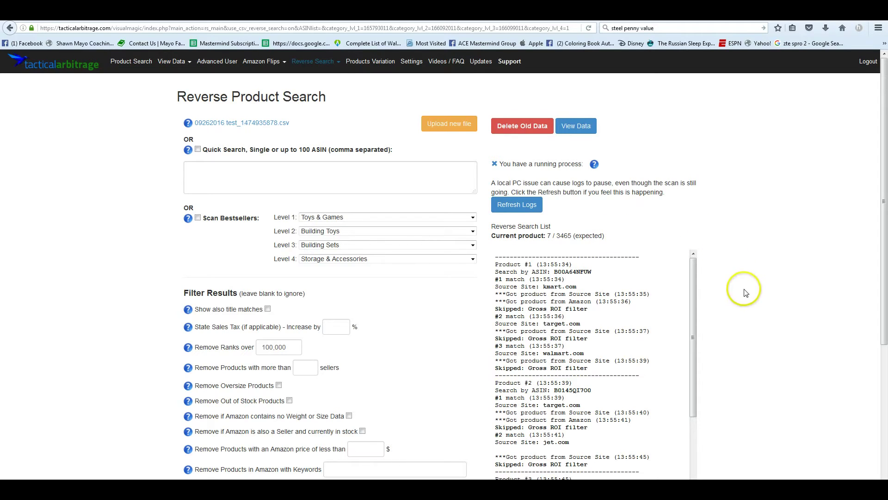
Step: Watch the matched-products log until the Reverse Search List reads Done
{"action": "scroll", "coordinate": [743, 293], "scroll_direction": "down", "scroll_amount": 2}
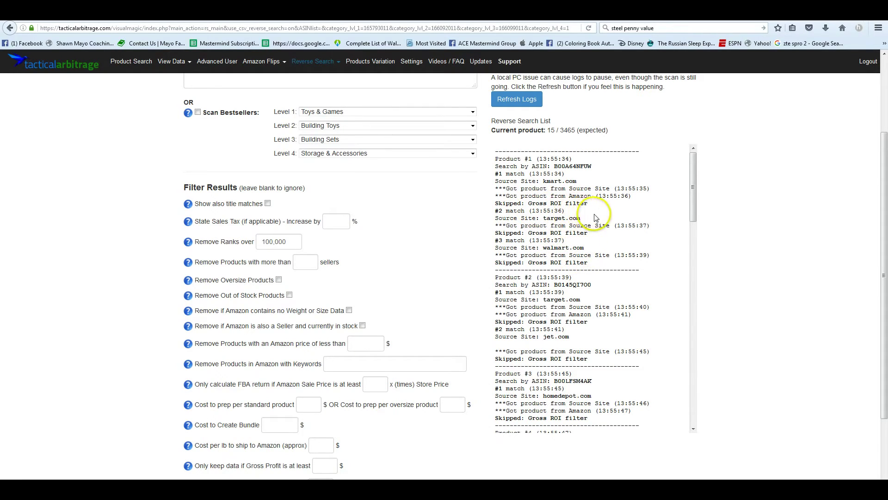
{"action": "scroll", "coordinate": [595, 231], "scroll_direction": "down", "scroll_amount": 4}
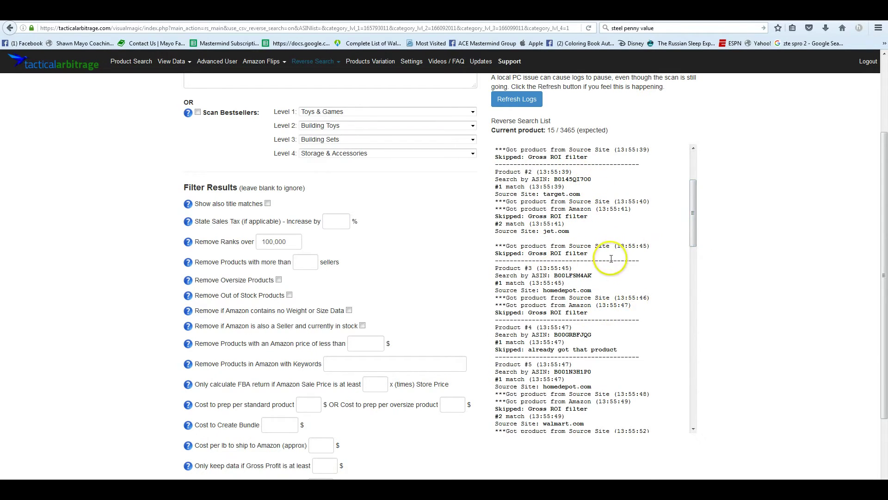
{"action": "scroll", "coordinate": [610, 260], "scroll_direction": "up", "scroll_amount": 4}
{"action": "scroll", "coordinate": [611, 264], "scroll_direction": "up", "scroll_amount": 3}
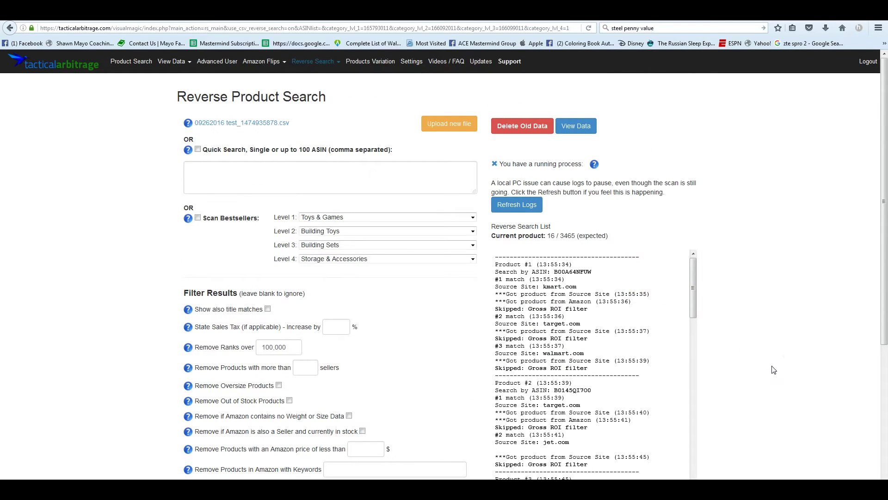
{"action": "left_click", "coordinate": [693, 286]}
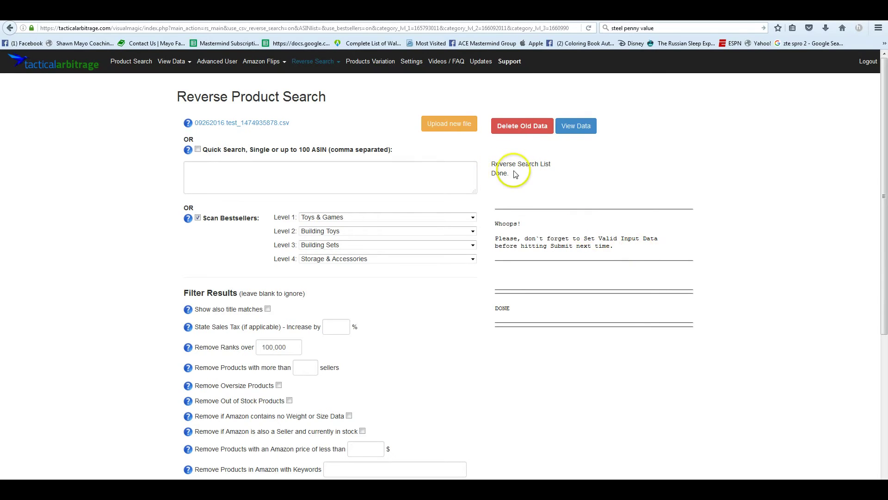
Step: Reset Level 4 and Level 3 categories to All and submit the Building Toys bestseller scan
{"action": "scroll", "coordinate": [578, 222], "scroll_direction": "down", "scroll_amount": 2}
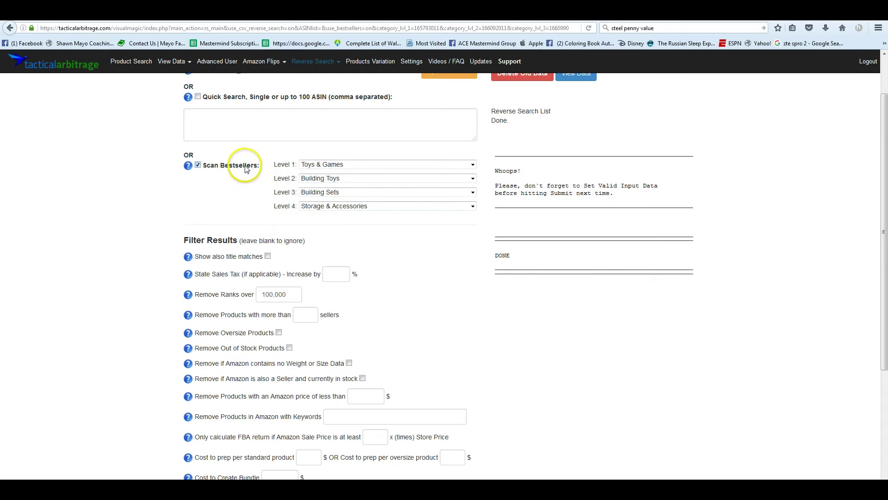
{"action": "left_click", "coordinate": [376, 206]}
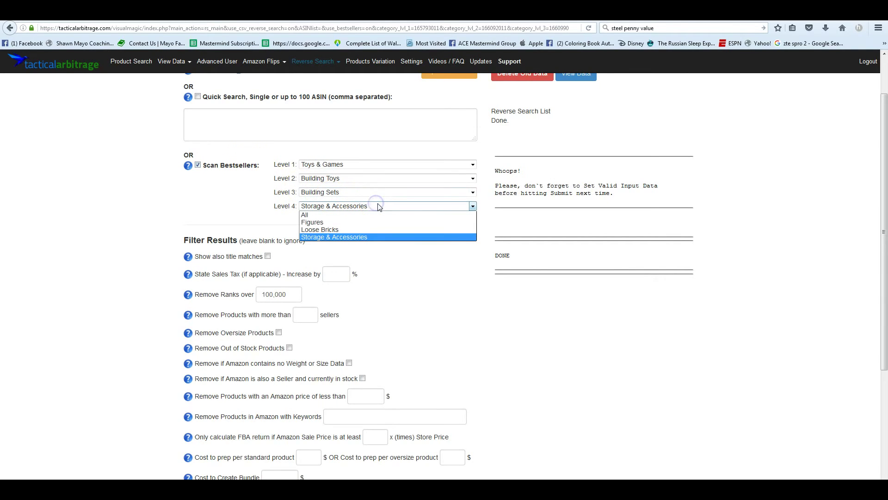
{"action": "left_click", "coordinate": [327, 214]}
{"action": "left_click", "coordinate": [354, 197]}
{"action": "left_click", "coordinate": [356, 202]}
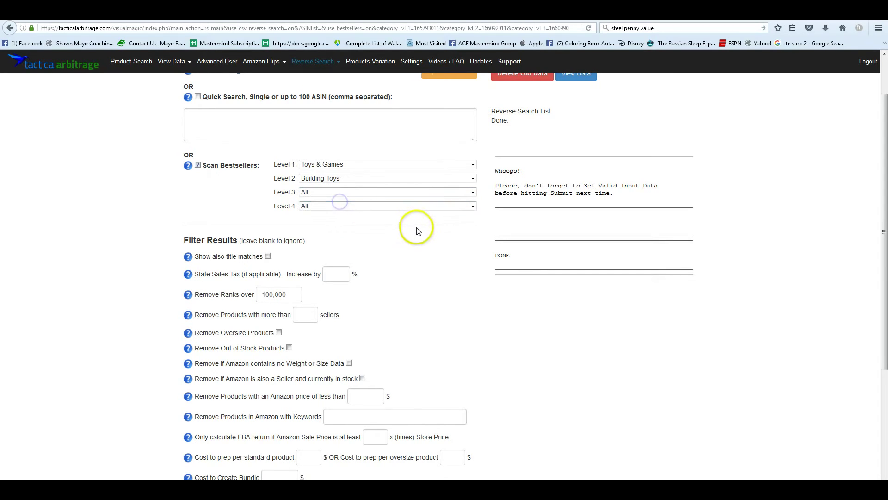
{"action": "scroll", "coordinate": [426, 234], "scroll_direction": "down", "scroll_amount": 5}
{"action": "left_click", "coordinate": [197, 435]}
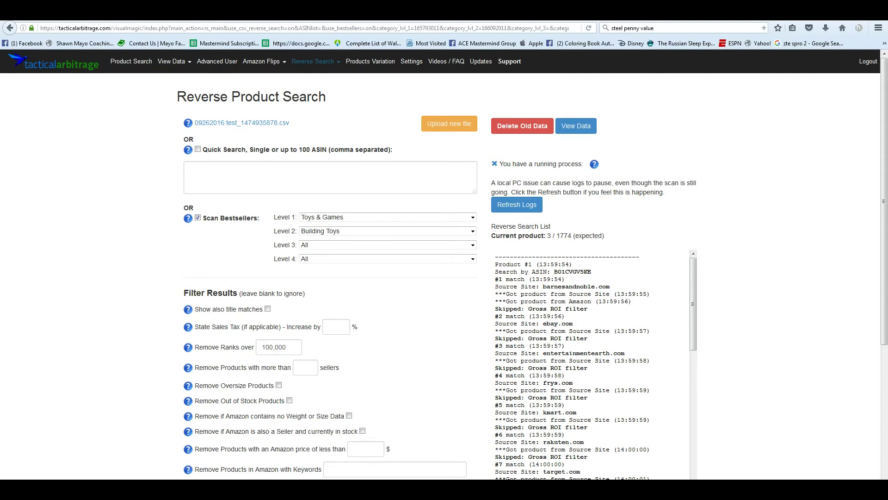
Step: Select all the page text to review the scan results, then clear the selection
{"action": "key", "text": "ctrl+a"}
{"action": "scroll", "coordinate": [638, 313], "scroll_direction": "down", "scroll_amount": 3}
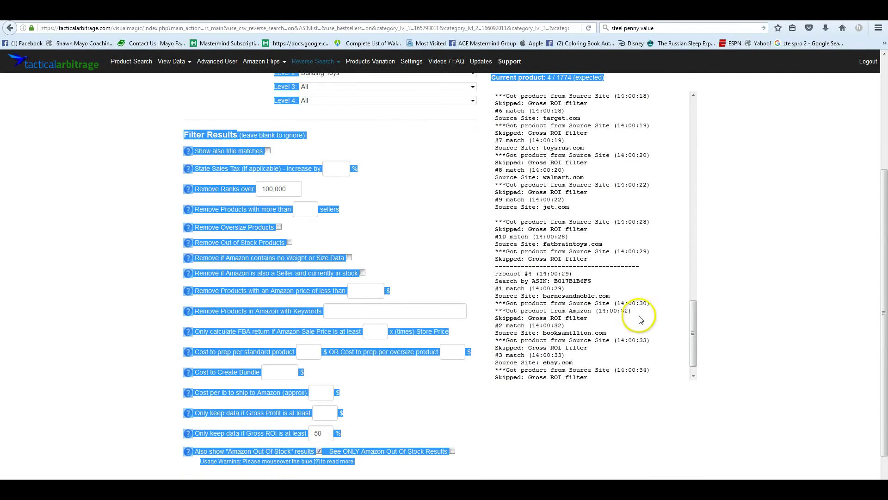
{"action": "scroll", "coordinate": [639, 317], "scroll_direction": "up", "scroll_amount": 10}
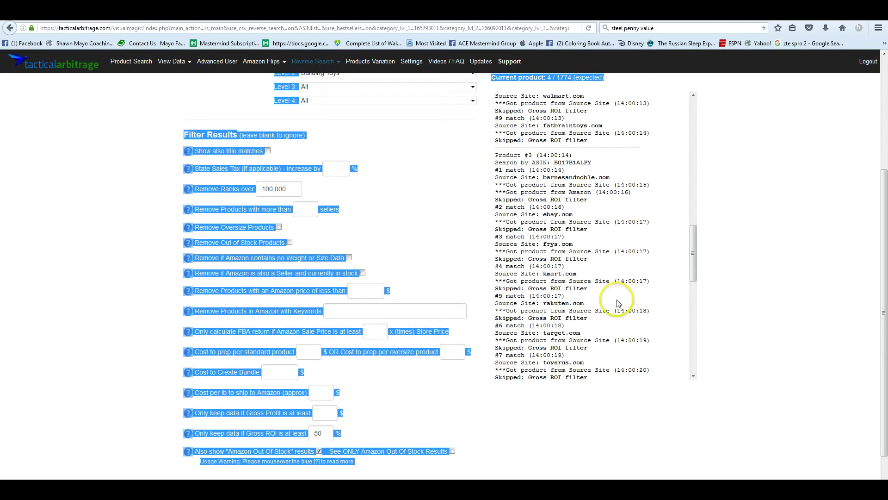
{"action": "scroll", "coordinate": [584, 252], "scroll_direction": "down", "scroll_amount": 6}
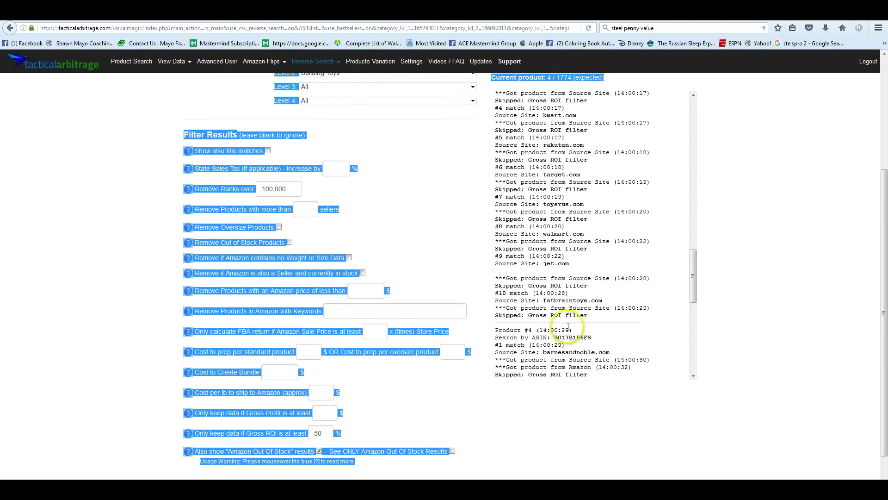
{"action": "scroll", "coordinate": [579, 287], "scroll_direction": "up", "scroll_amount": 6}
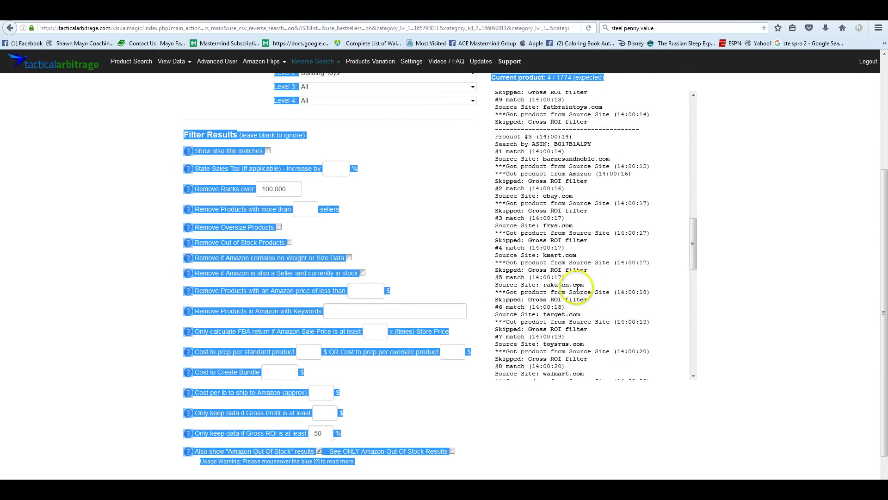
{"action": "scroll", "coordinate": [575, 304], "scroll_direction": "down", "scroll_amount": 6}
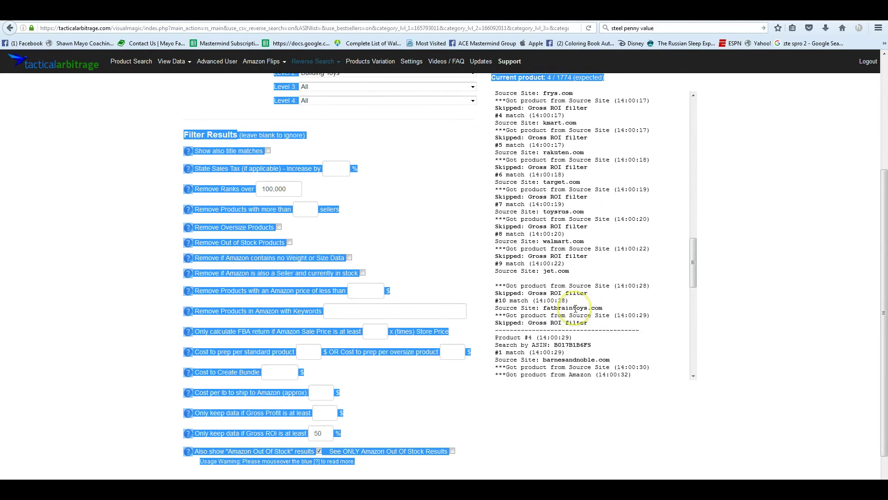
{"action": "scroll", "coordinate": [574, 308], "scroll_direction": "down", "scroll_amount": 15}
{"action": "scroll", "coordinate": [558, 320], "scroll_direction": "up", "scroll_amount": 14}
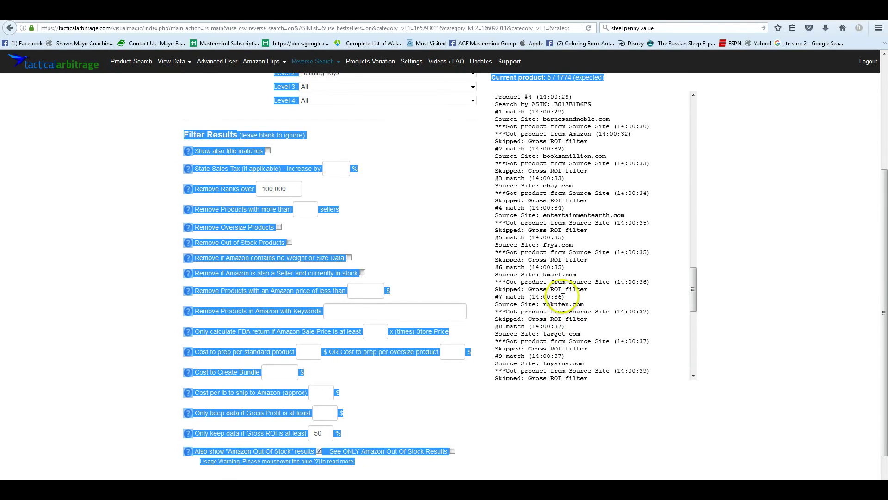
{"action": "left_click_drag", "start_coordinate": [547, 261], "coordinate": [451, 252]}
{"action": "left_click", "coordinate": [451, 252]}
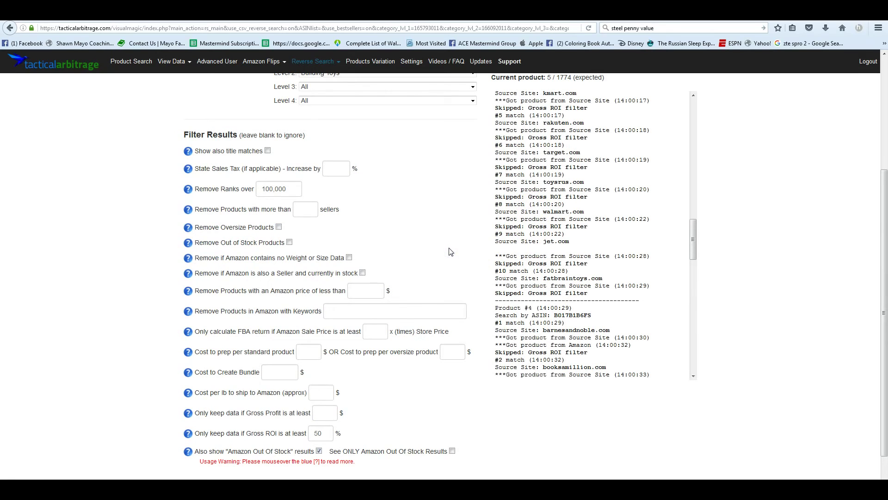
Step: Show the Reverse Search View Data table sorted by # in descending order
{"action": "left_click", "coordinate": [319, 61]}
{"action": "left_click", "coordinate": [329, 94]}
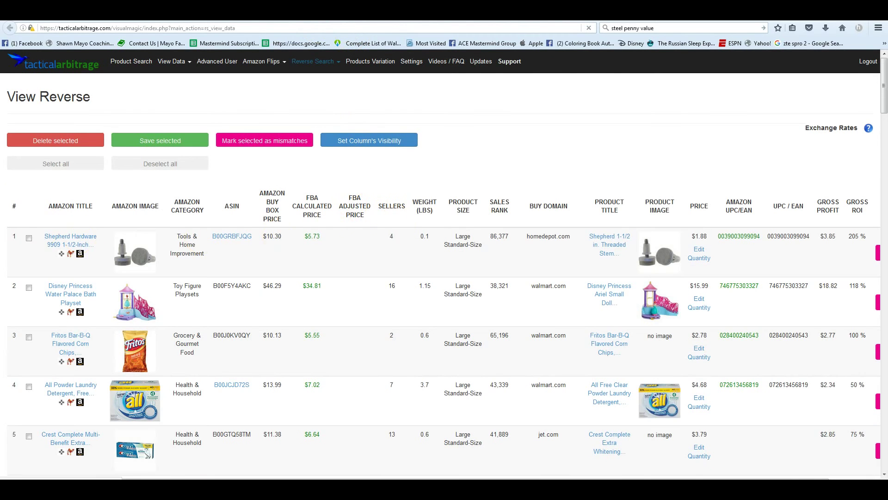
{"action": "left_click", "coordinate": [16, 216]}
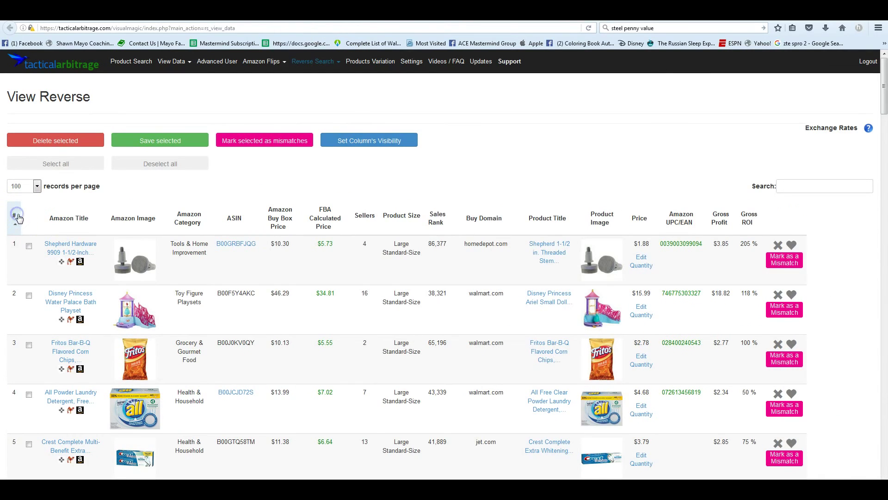
{"action": "left_click", "coordinate": [17, 217]}
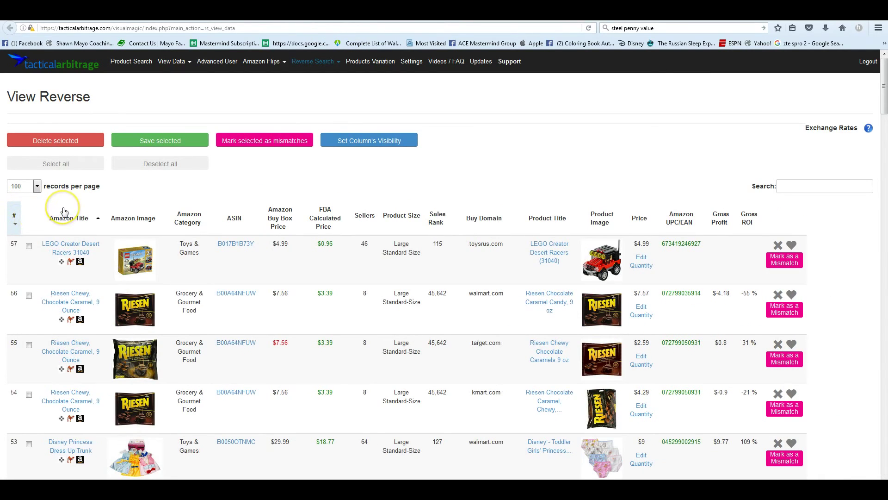